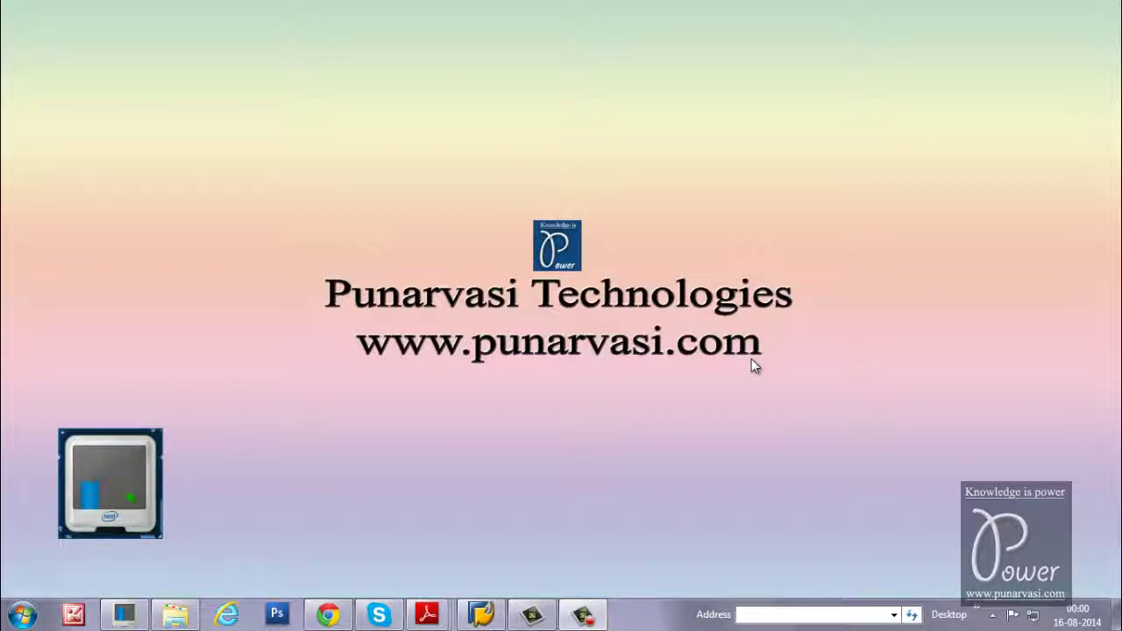
# Open the DEV system's login screen and inspect its current Information box welcome text
pyautogui.click(481, 614)
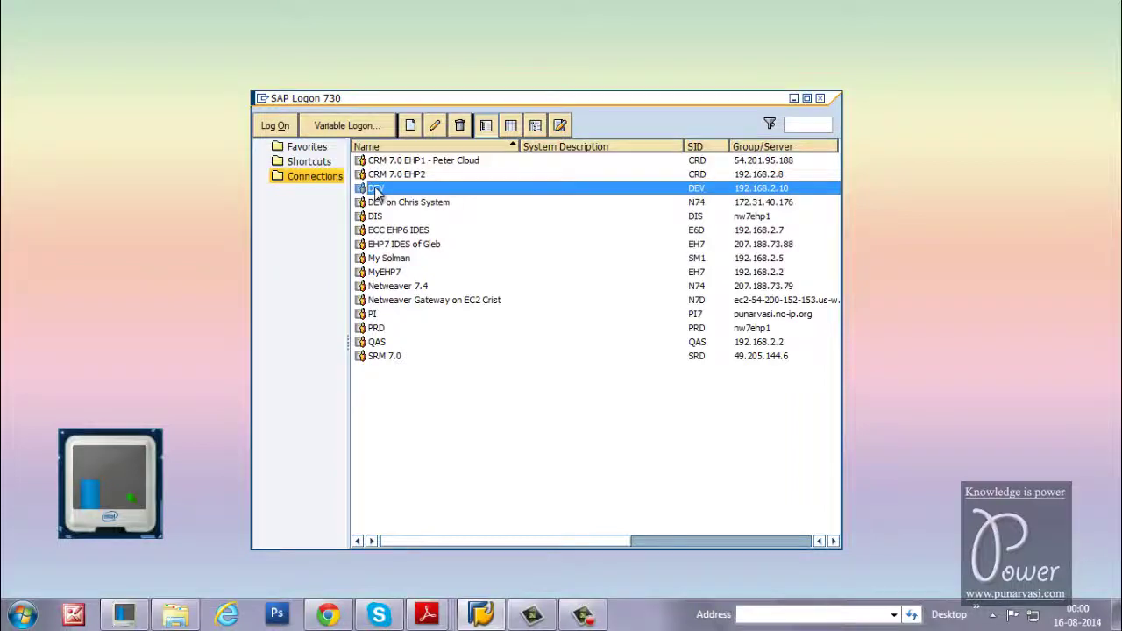
pyautogui.doubleClick(375, 189)
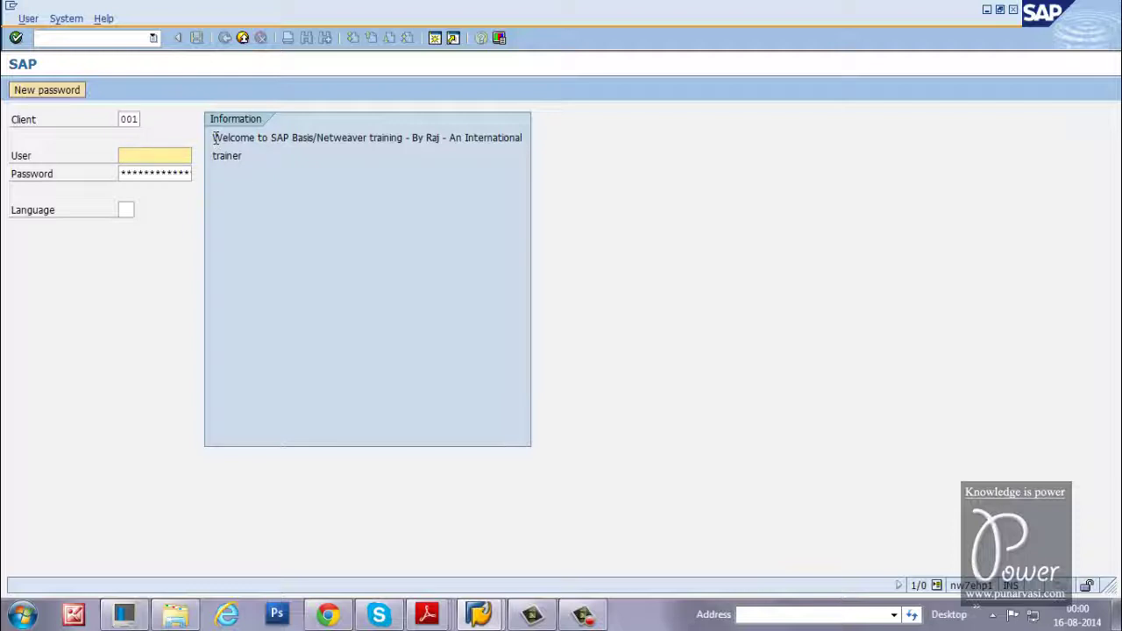
pyautogui.moveTo(211, 138); pyautogui.dragTo(524, 155)
pyautogui.click(499, 227)
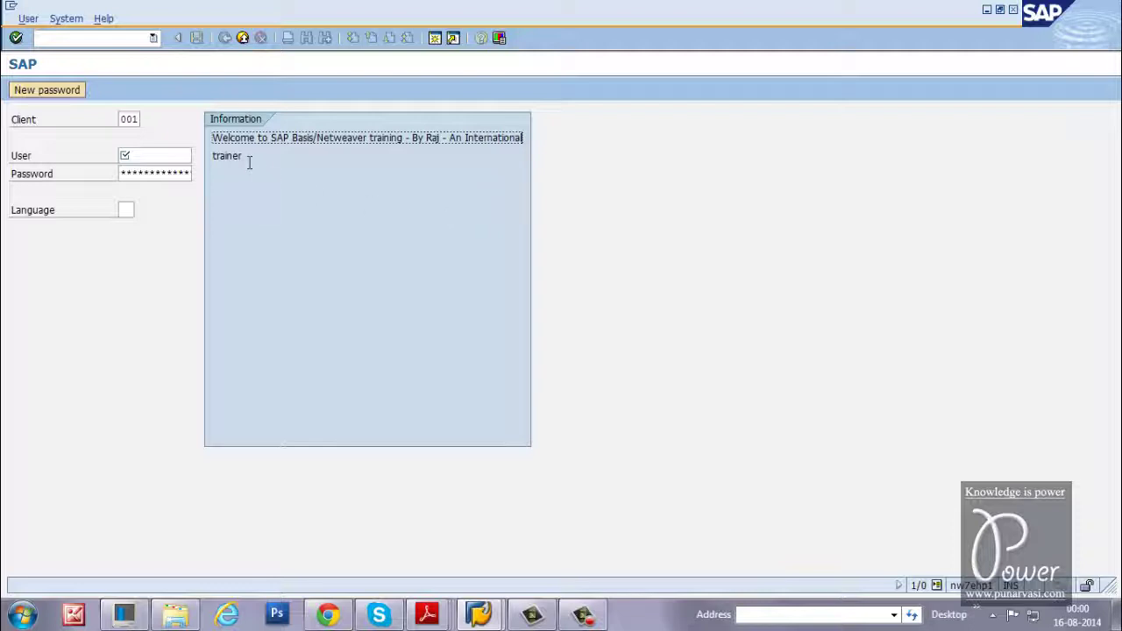
# Log on to DEV with the suggested user name and the account password
pyautogui.click(170, 155)
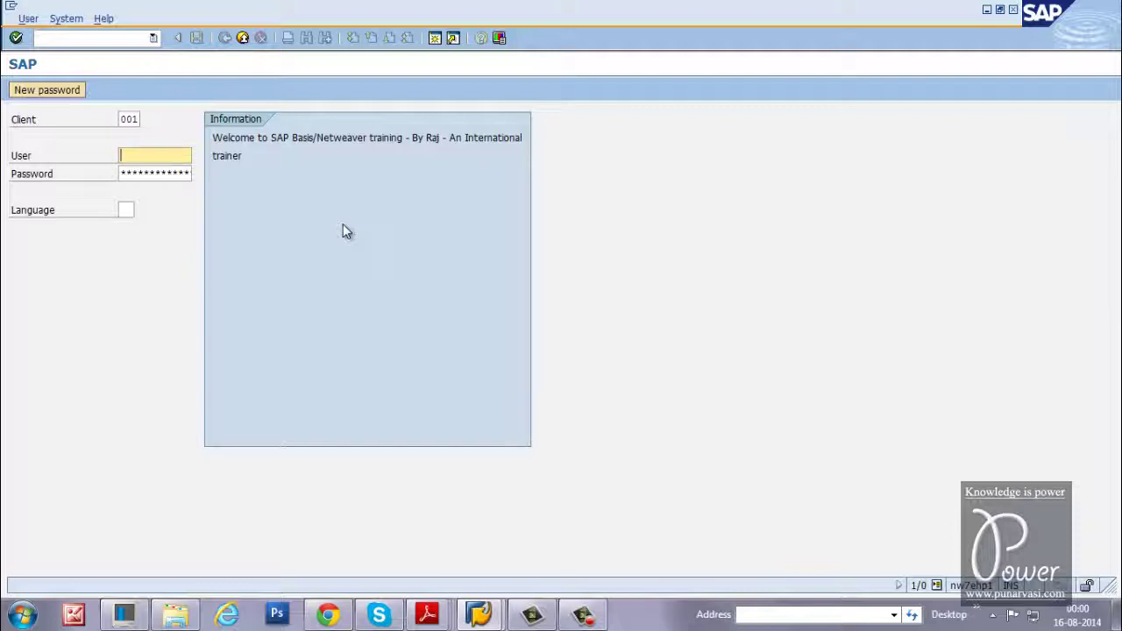
pyautogui.write('sap')
pyautogui.press('Down')
pyautogui.press('Return')
pyautogui.press('Tab')
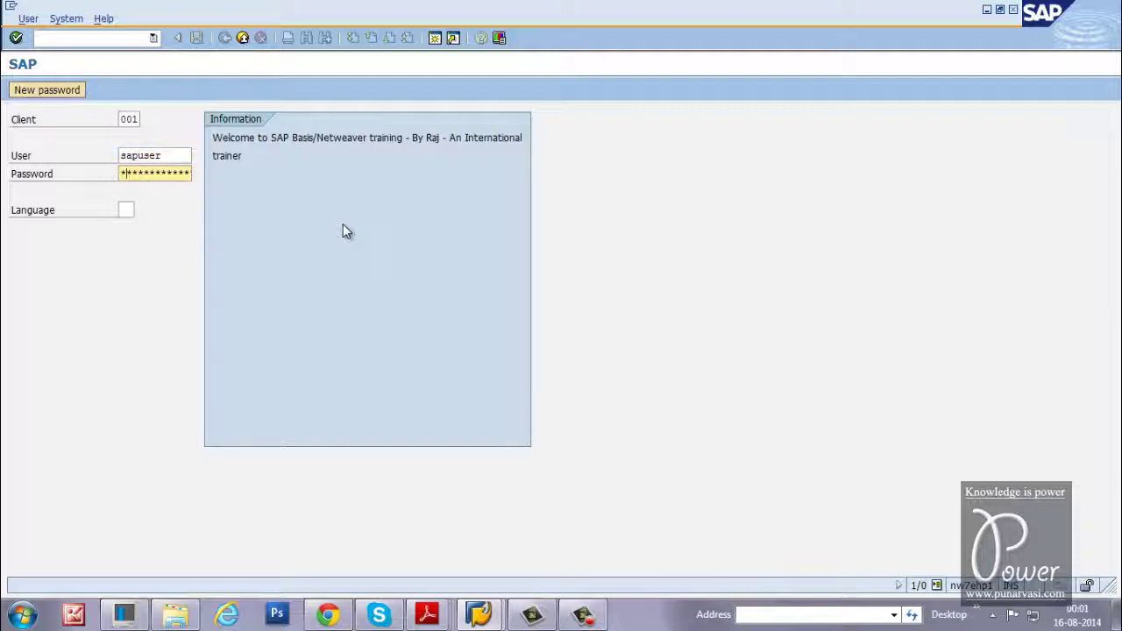
pyautogui.write('*****')
pyautogui.press('Return')
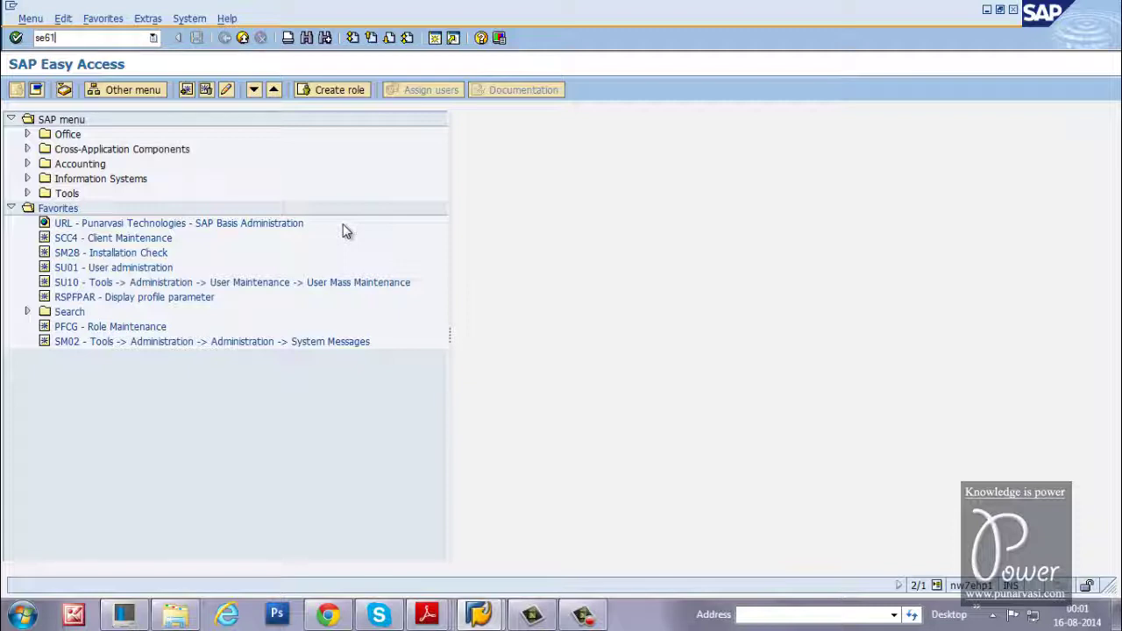
# Run SE61 and open the general text ZLOGIN_SCREEN_INFO in change mode
pyautogui.press('Return')
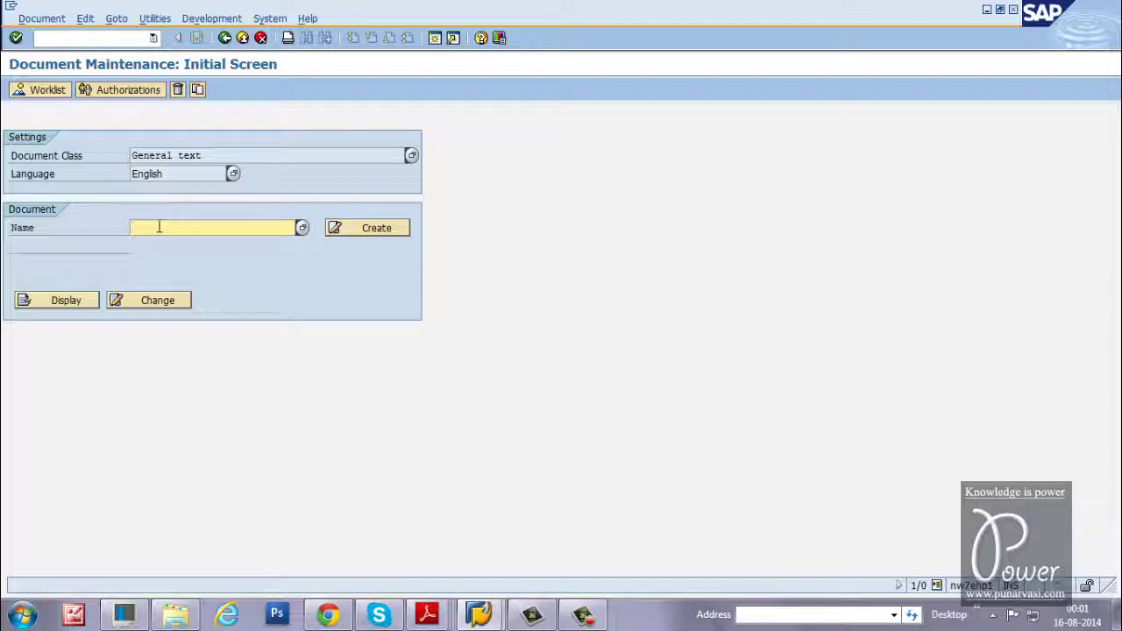
pyautogui.write('z')
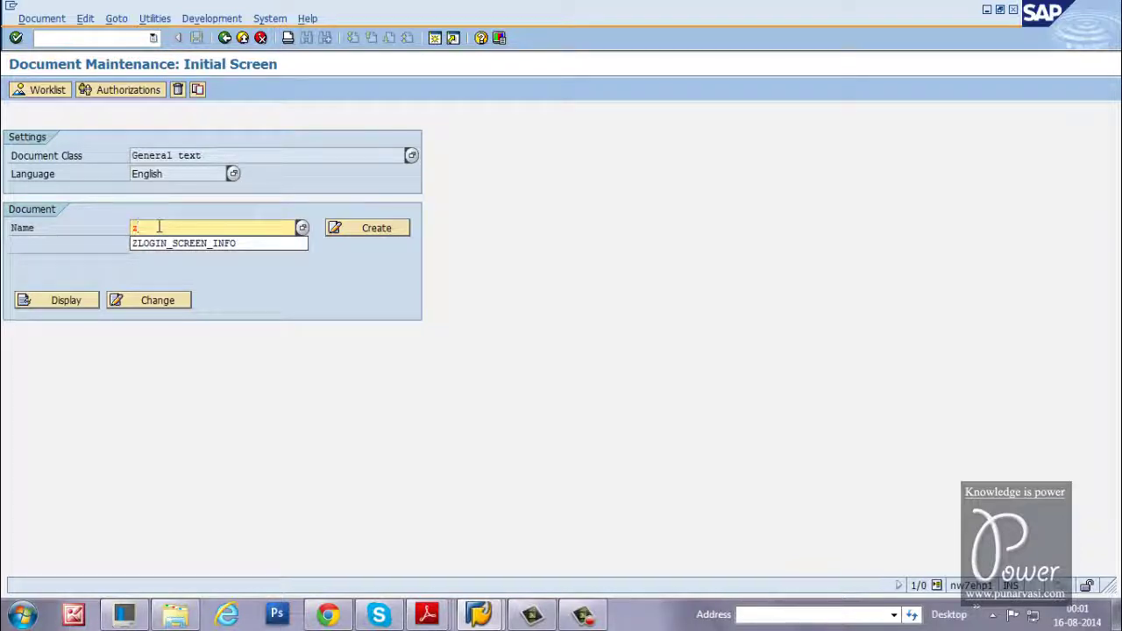
pyautogui.click(163, 246)
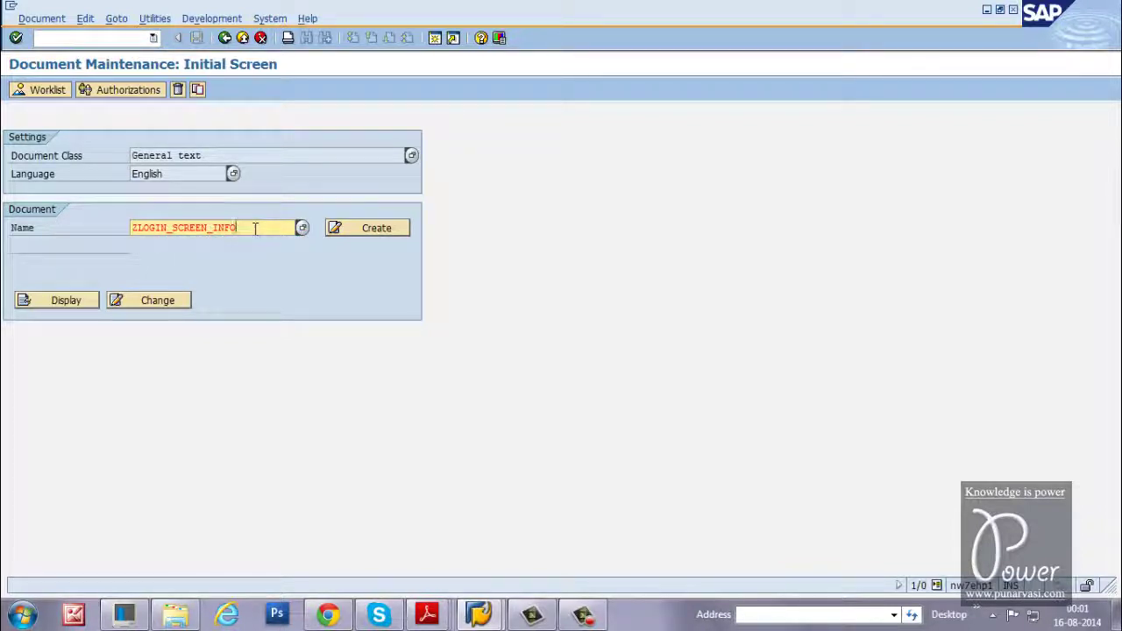
pyautogui.click(154, 304)
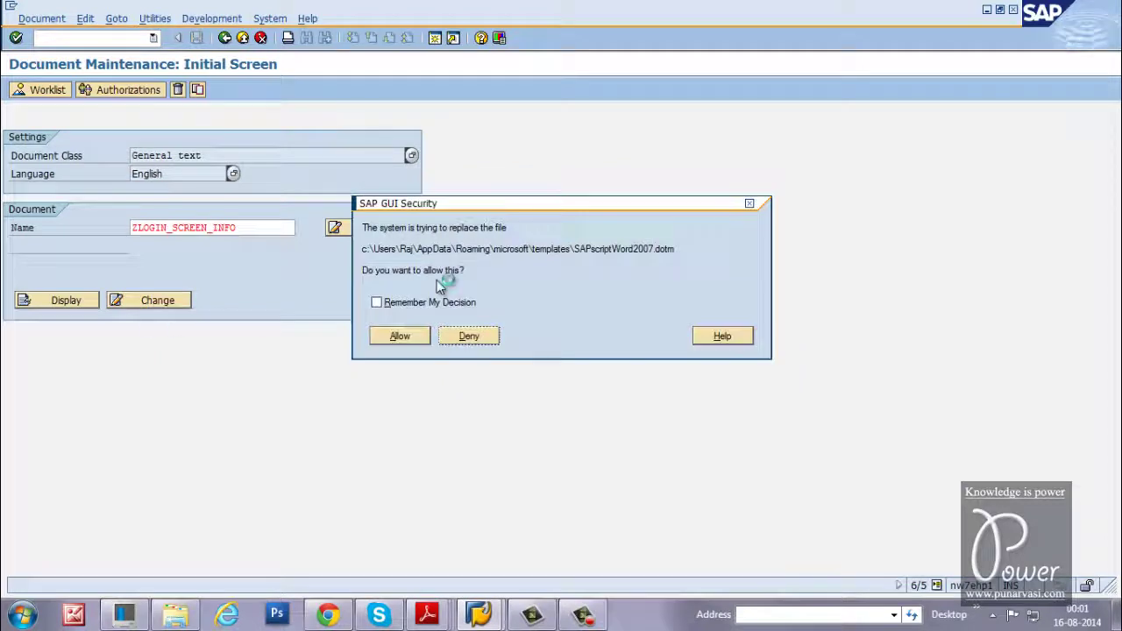
# Allow the template replacement and replace the Welcome line with the trainer's 'SAP Basis/Netweaver trainer. Recorded 101 videos' intro
pyautogui.click(399, 338)
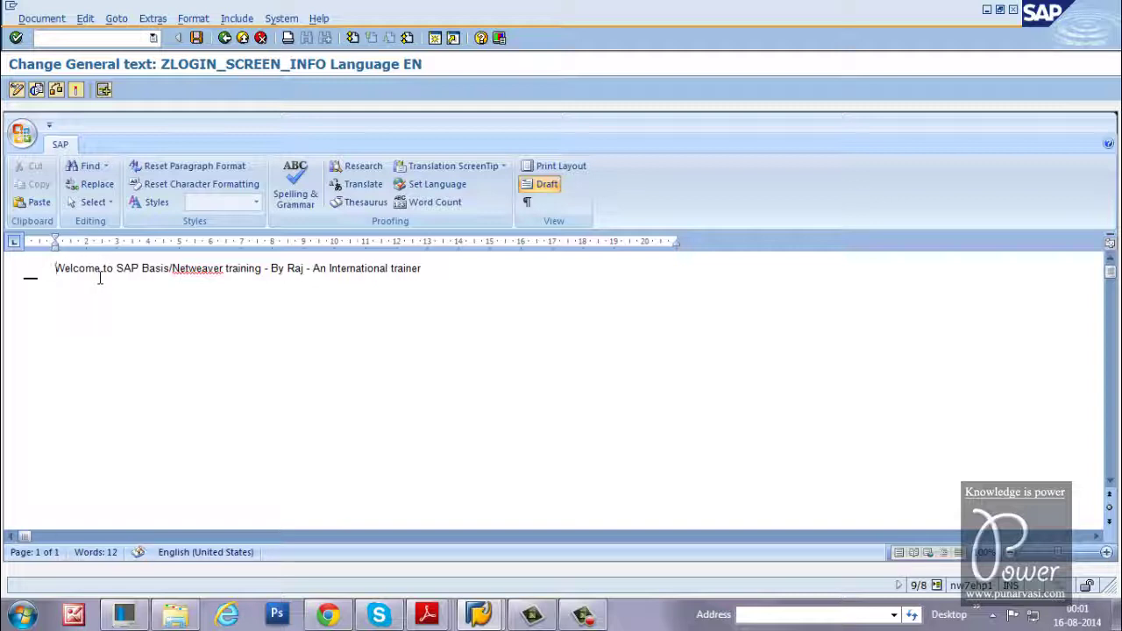
pyautogui.moveTo(56, 269); pyautogui.dragTo(447, 272)
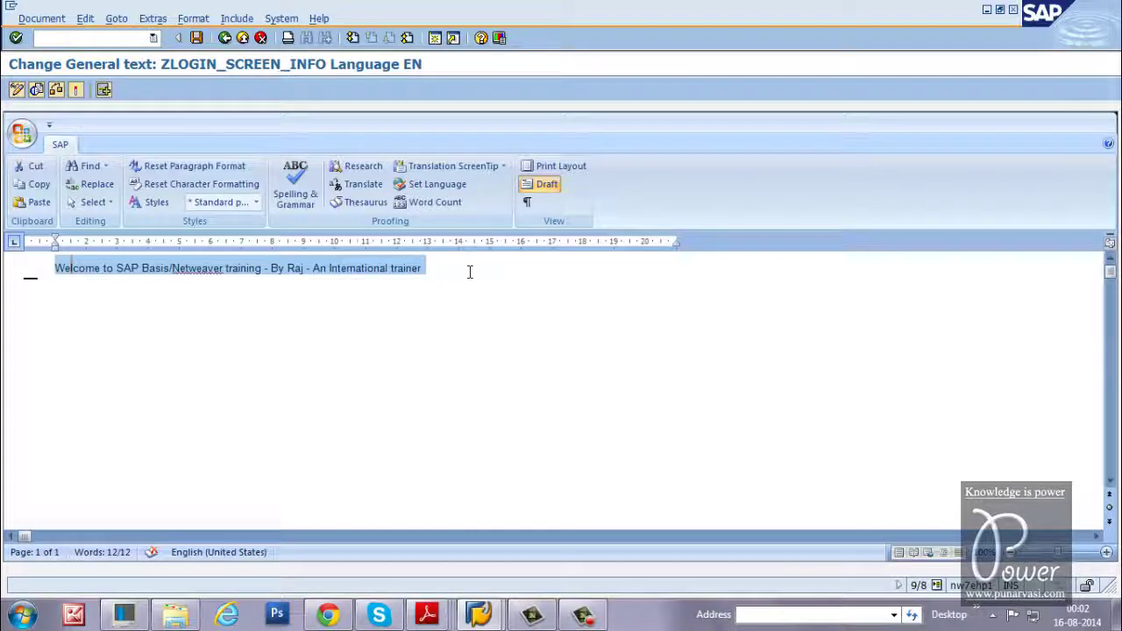
pyautogui.write('Raj - SA')
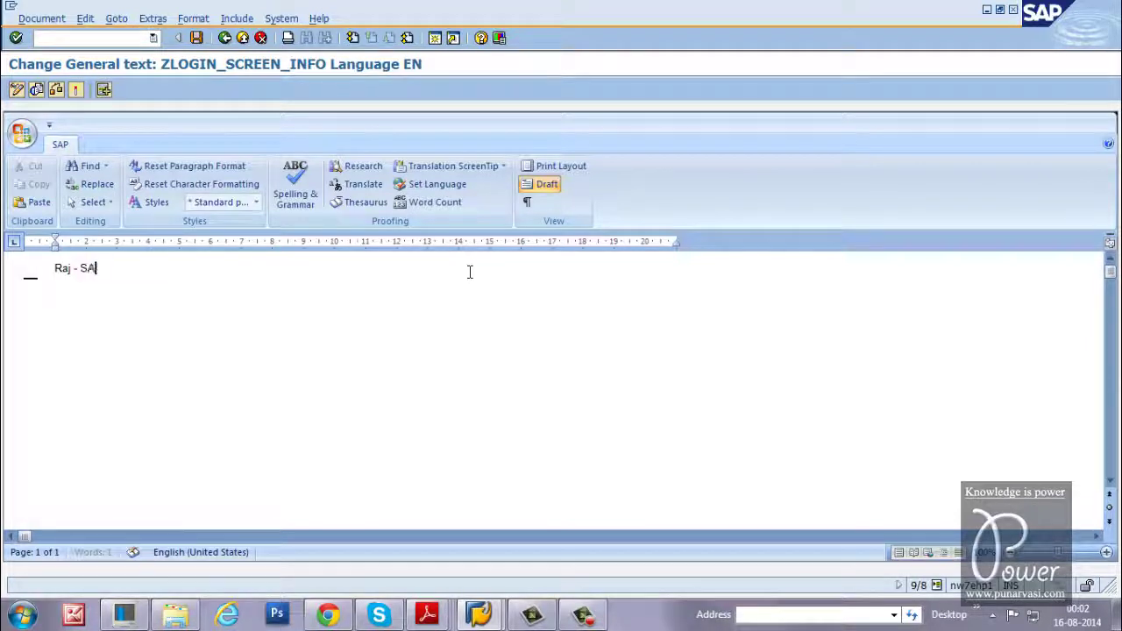
pyautogui.write('P Basis/N')
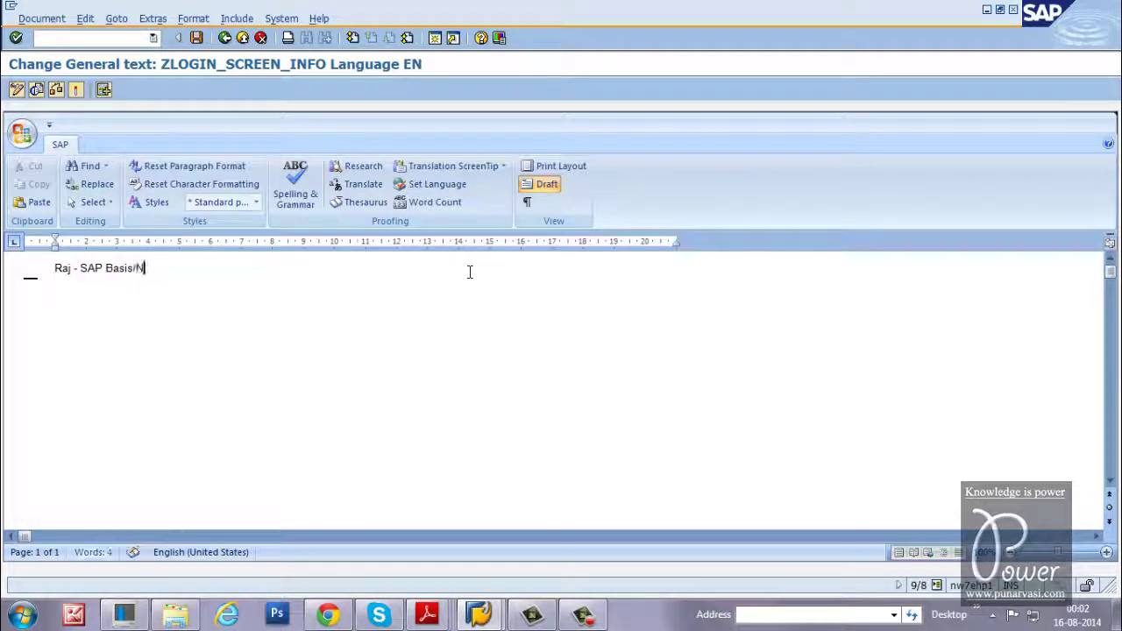
pyautogui.write('etweaver t')
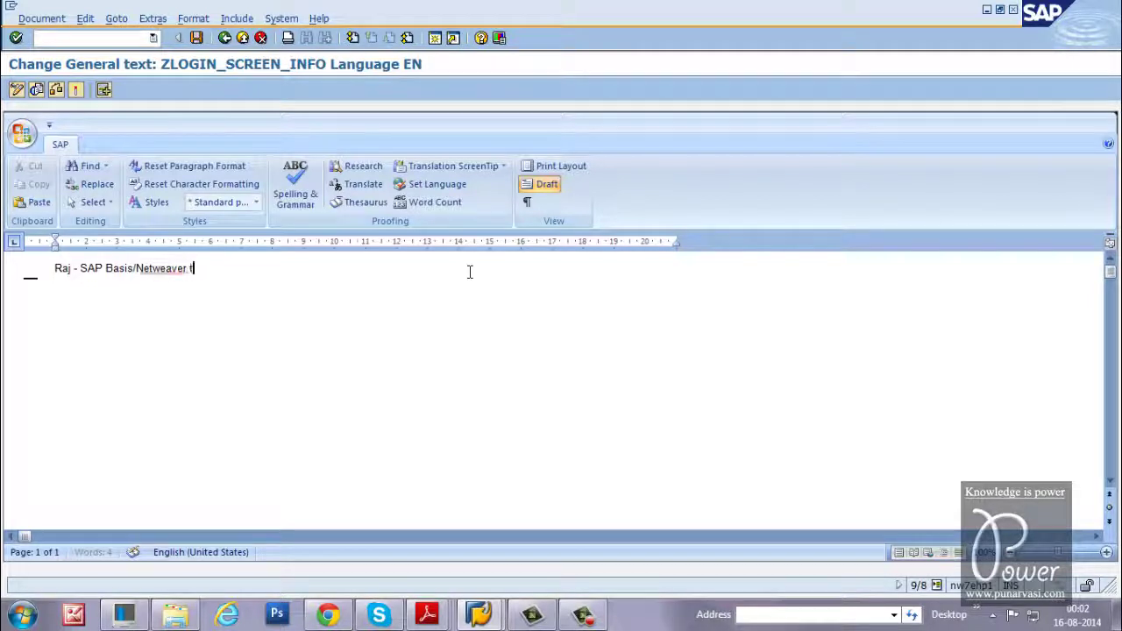
pyautogui.write('rainer')
pyautogui.press('BackSpace')
pyautogui.write('.')
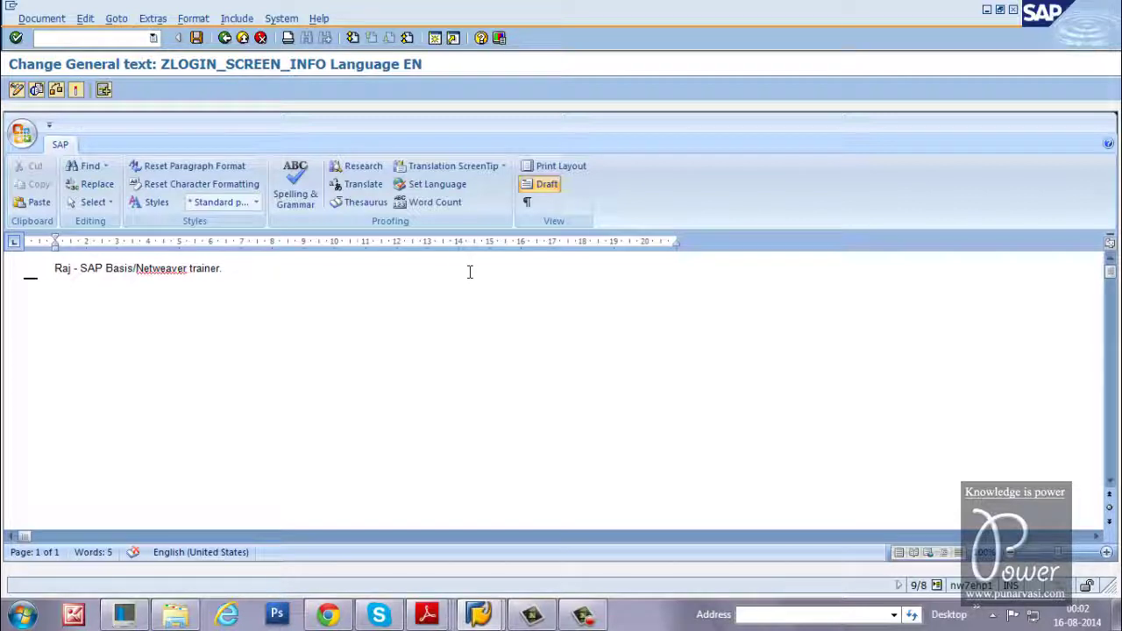
pyautogui.write(' Recor')
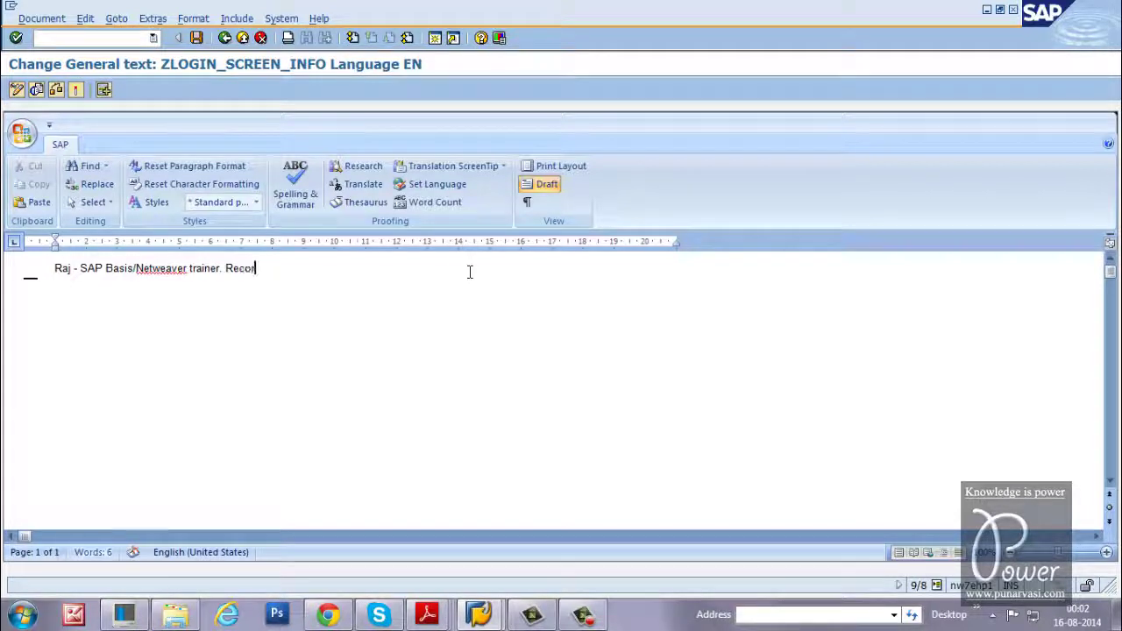
pyautogui.write('ded 101 vid')
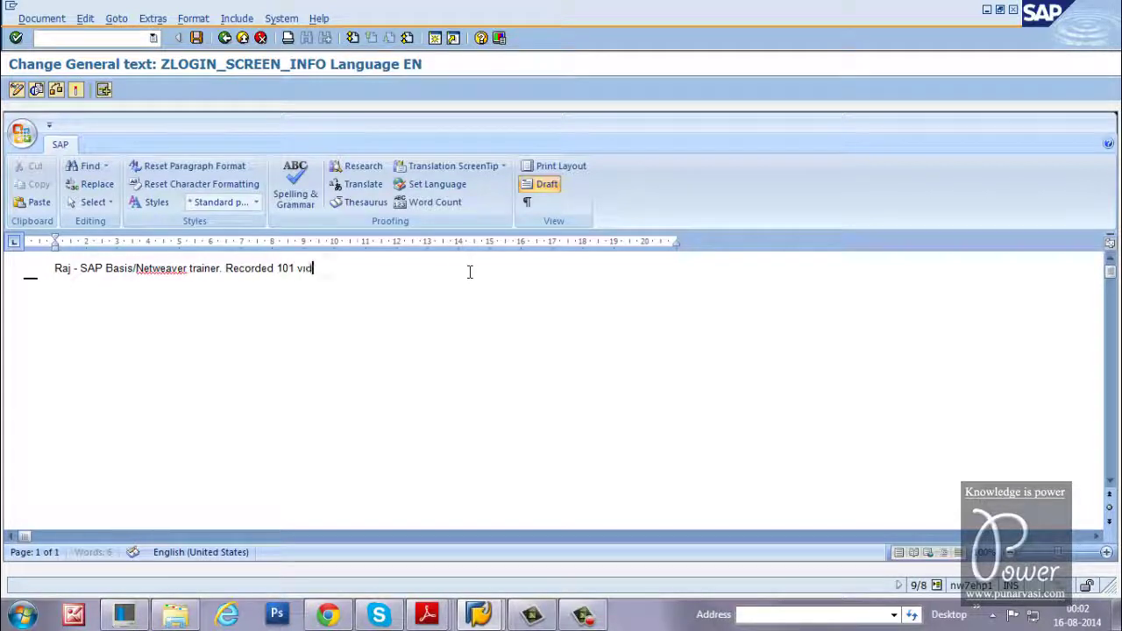
pyautogui.write('eos on SAP Basi')
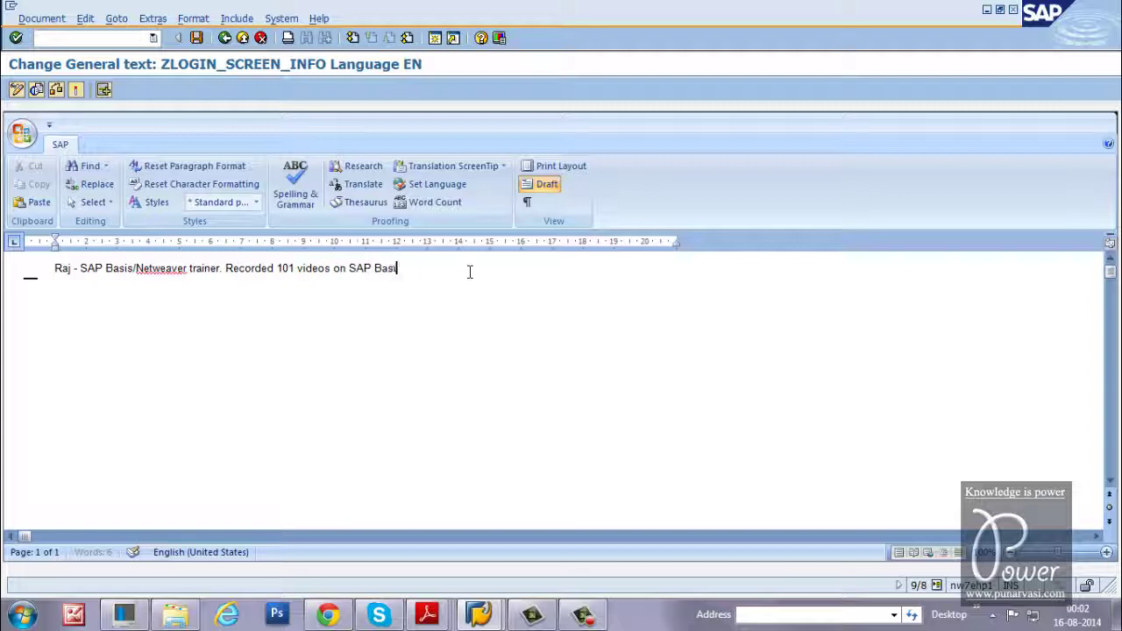
pyautogui.write('s administration')
# Add 'You can watch my videos and learn SAP Basis / Netweaver administration.' directly below line one
pyautogui.press('Return')
pyautogui.press('Return')
pyautogui.write('You can watc')
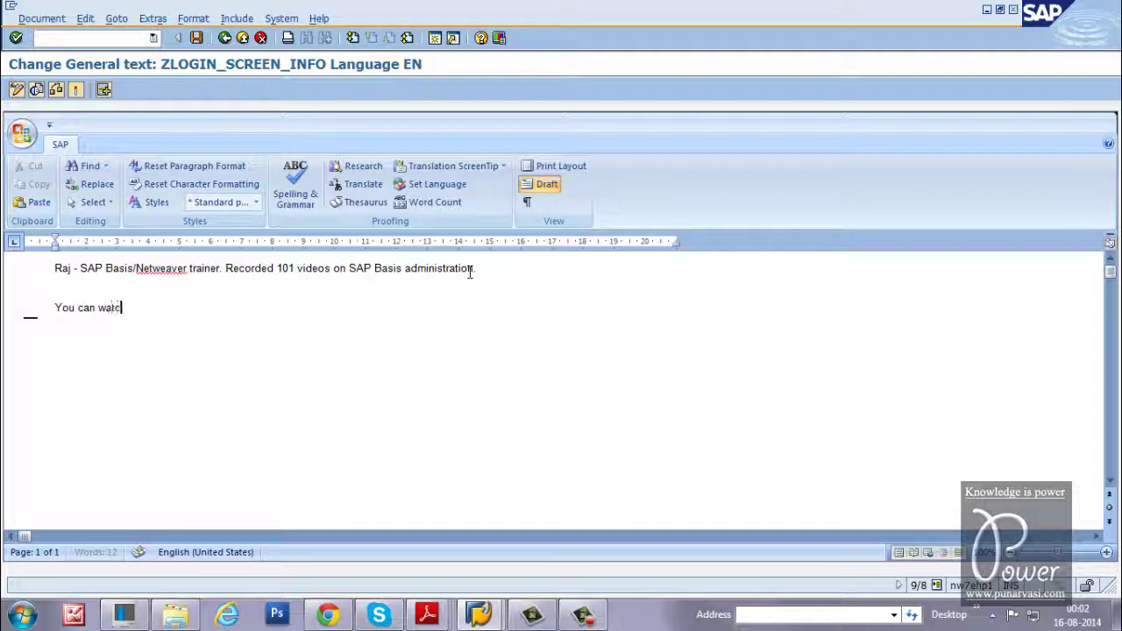
pyautogui.write('h my videos a')
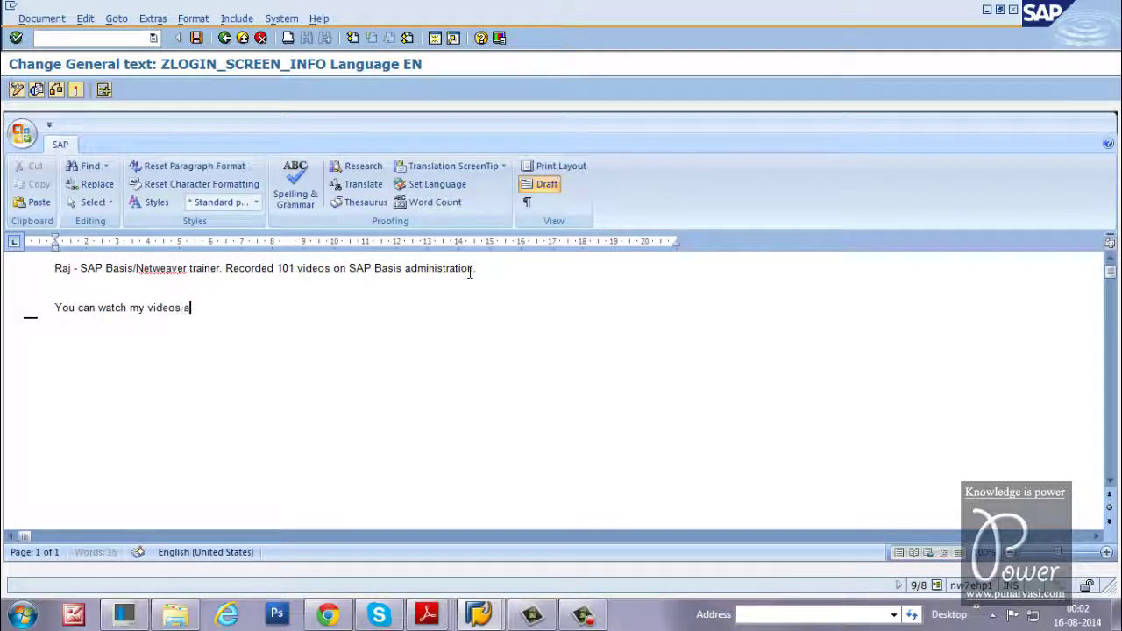
pyautogui.write('nd learn SAP Basis o')
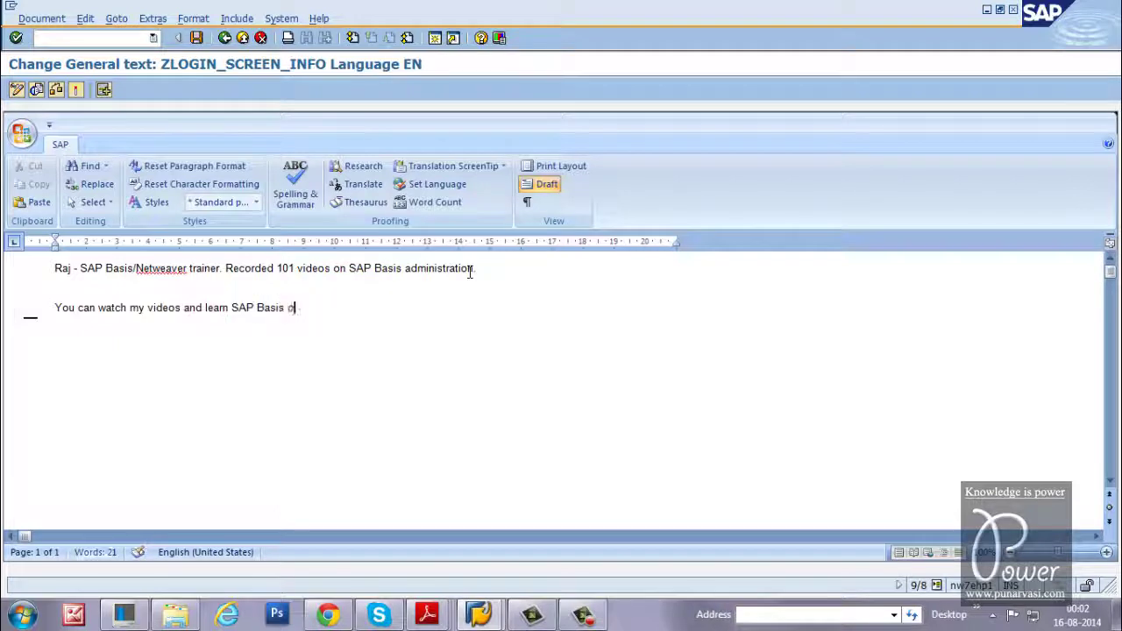
pyautogui.press('BackSpace')
pyautogui.write('/ Netweaver admi')
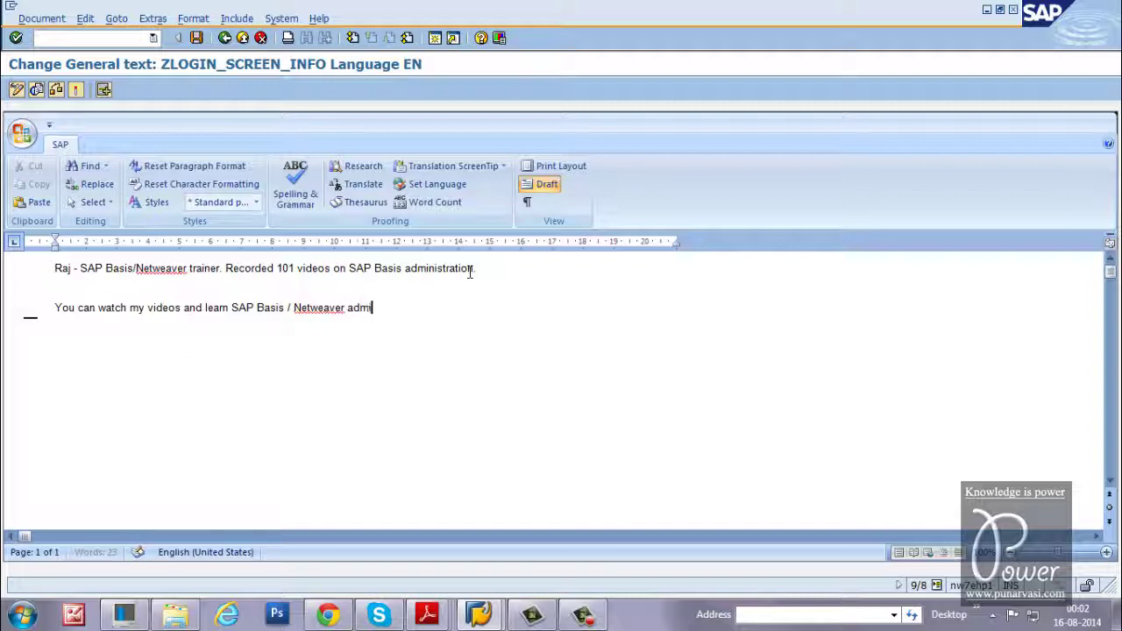
pyautogui.write('nistration.')
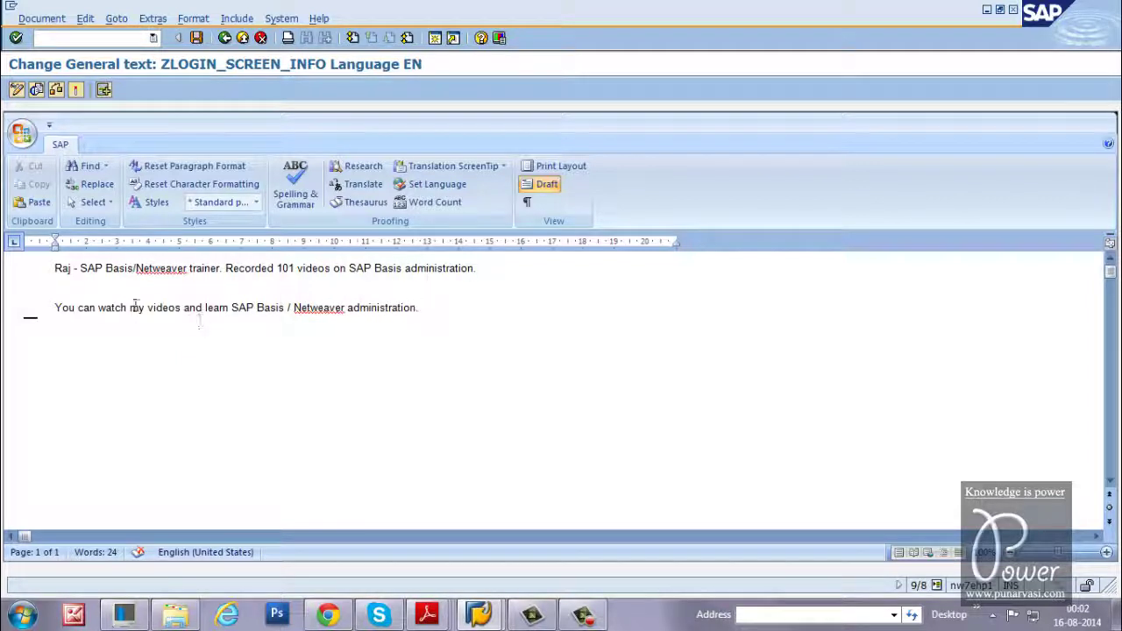
pyautogui.click(501, 272)
pyautogui.press('Delete')
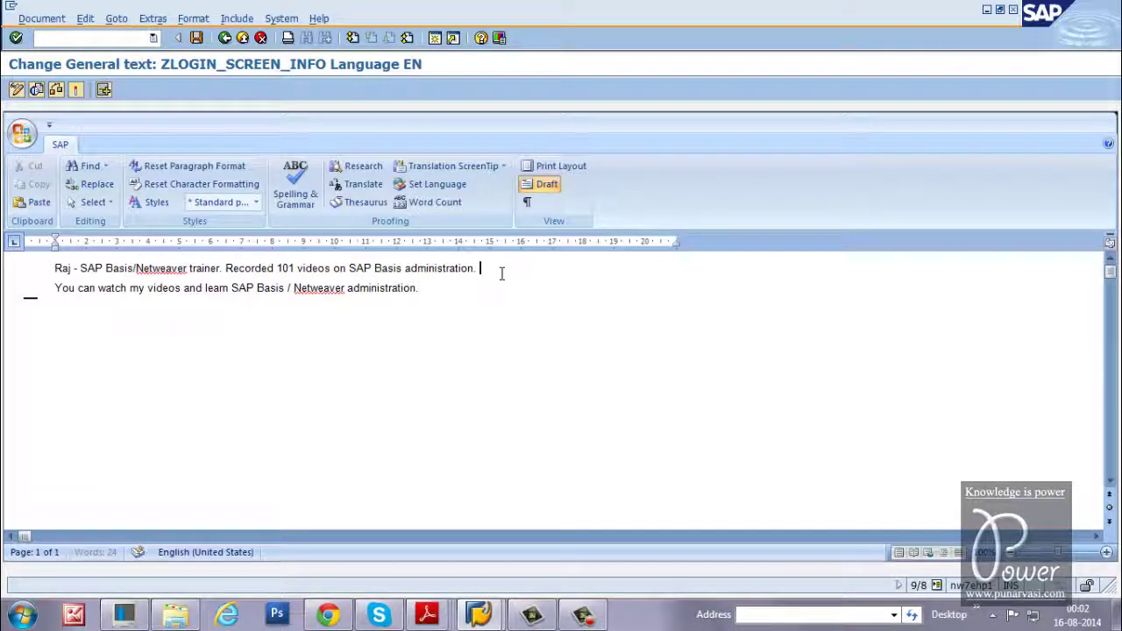
# Save the text into a new workbench request with short description 'Testing'
pyautogui.click(198, 38)
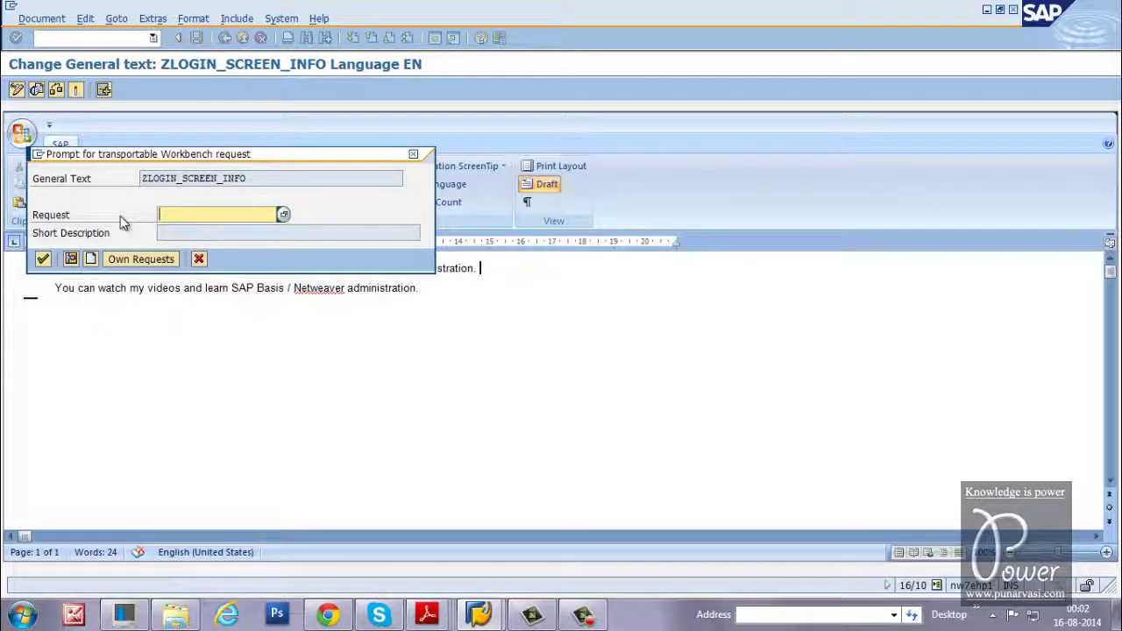
pyautogui.click(92, 260)
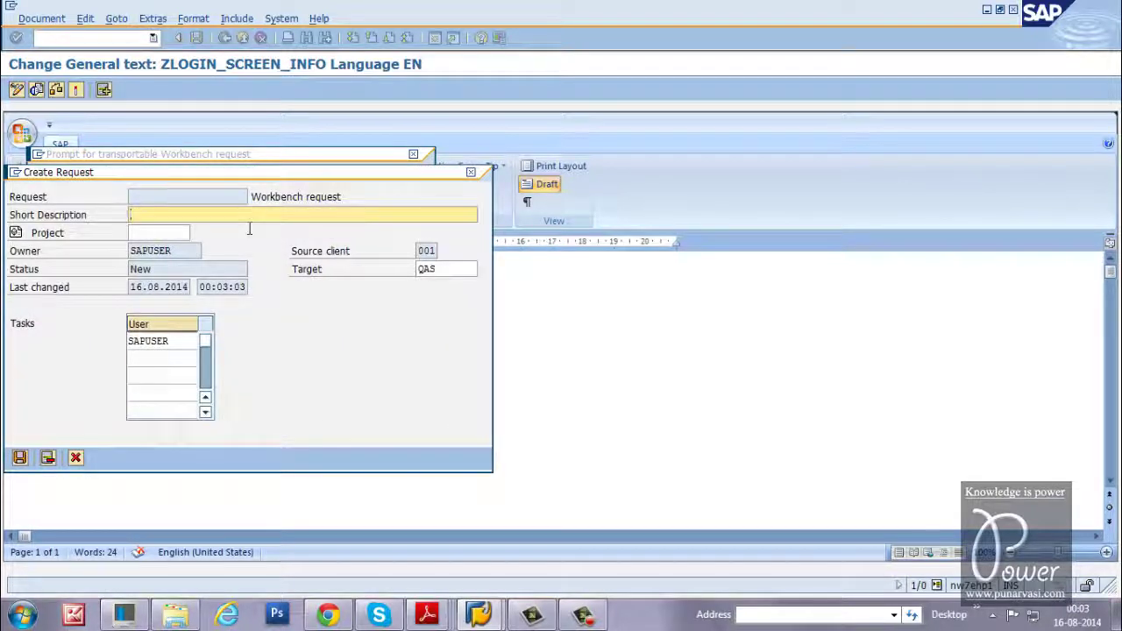
pyautogui.write('Testing ')
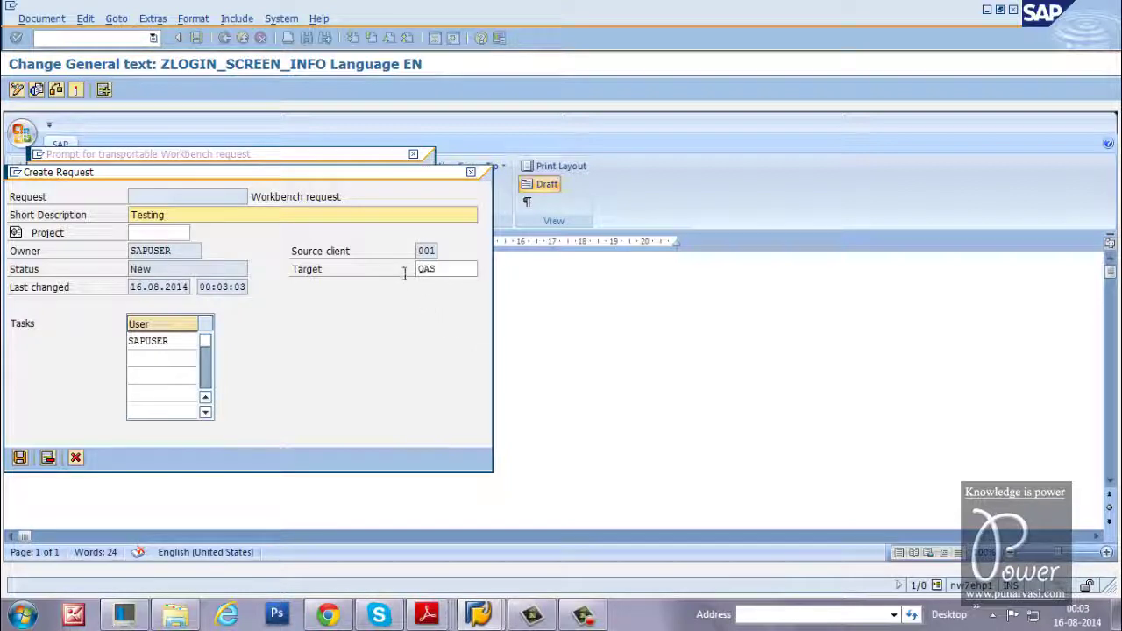
pyautogui.write('J')
pyautogui.click(447, 270)
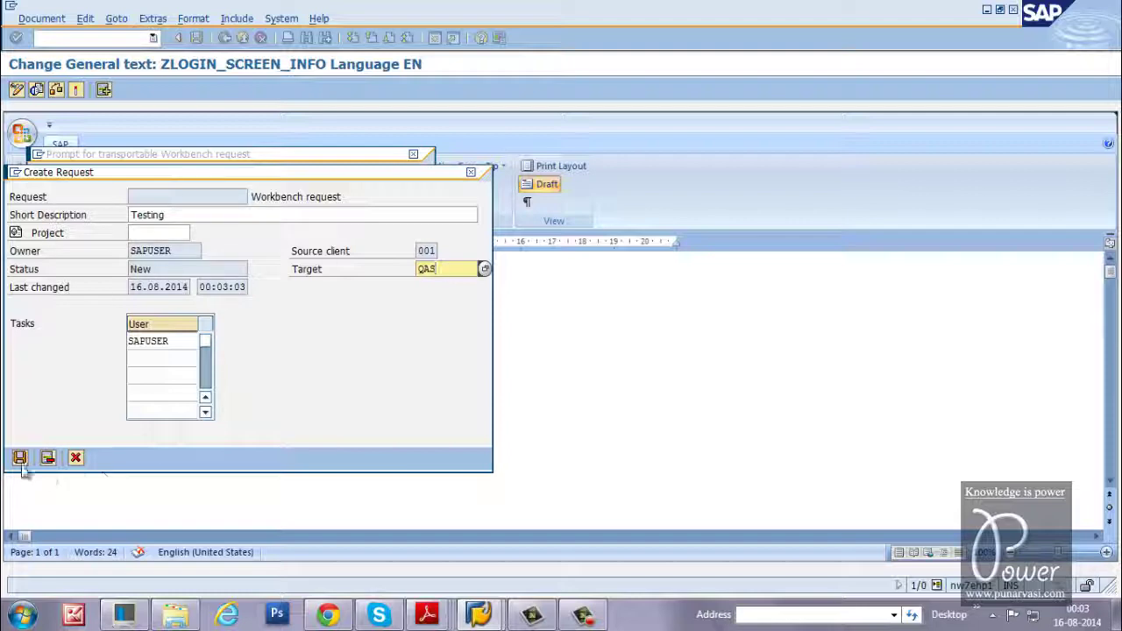
pyautogui.click(19, 459)
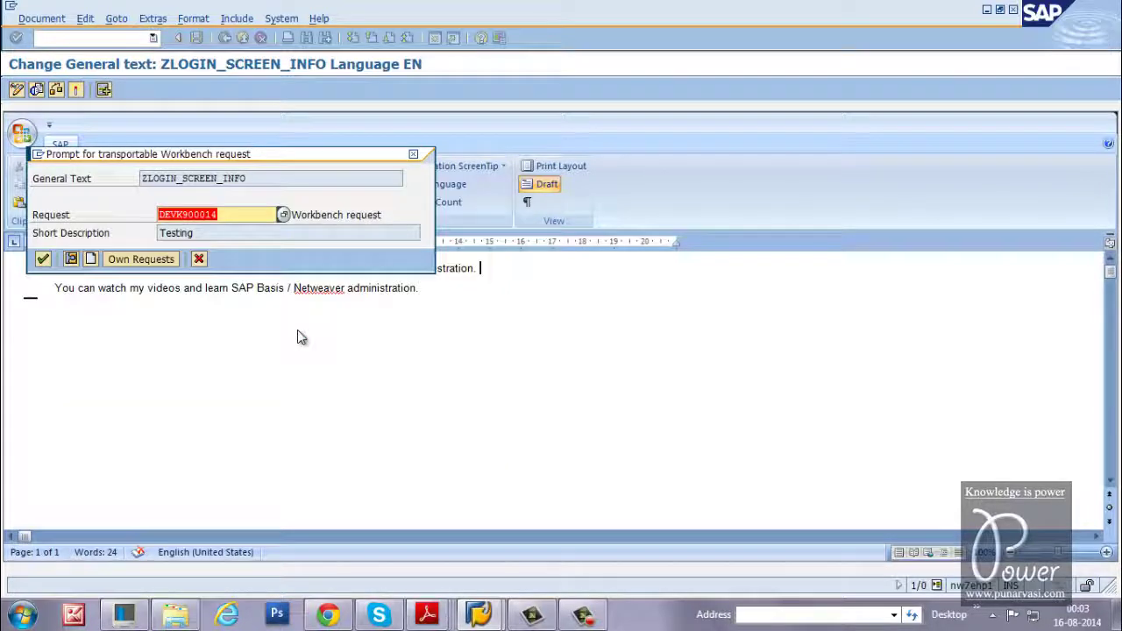
pyautogui.click(42, 259)
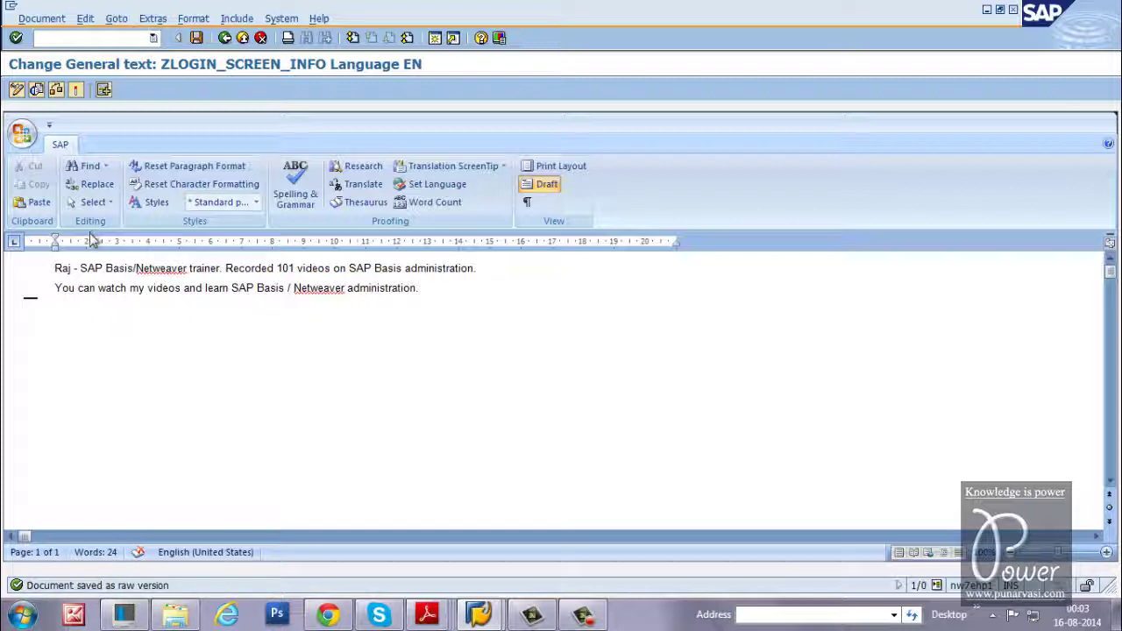
# Save ZLOGIN_SCREEN_INFO in active status with Save Active
pyautogui.click(75, 93)
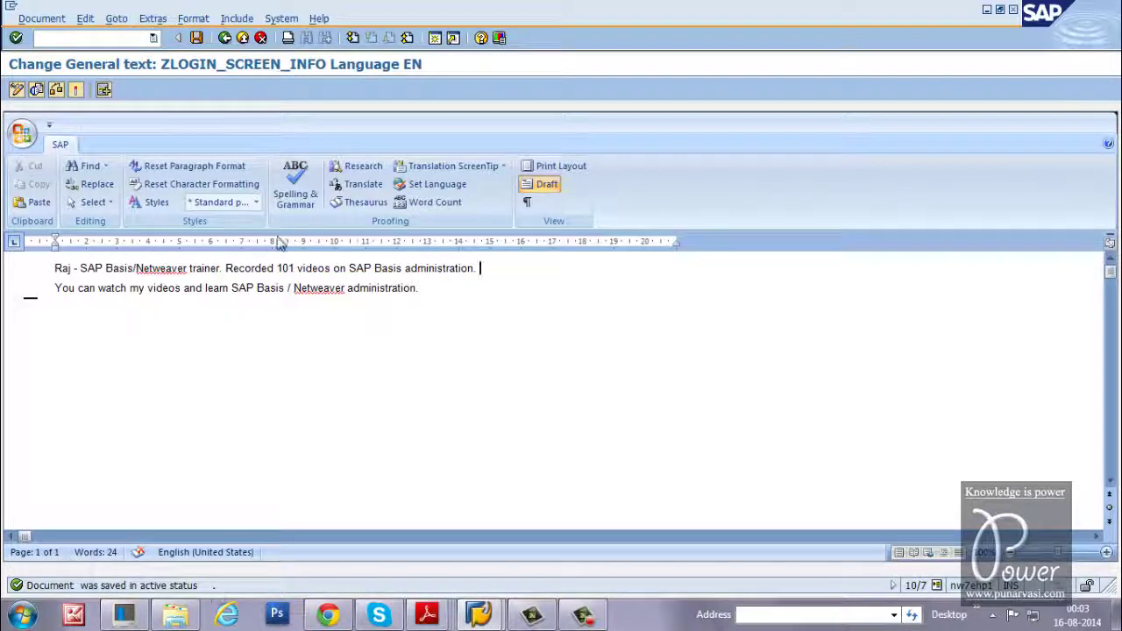
# Log off from the SAP session via System > Log off and confirm
pyautogui.click(281, 20)
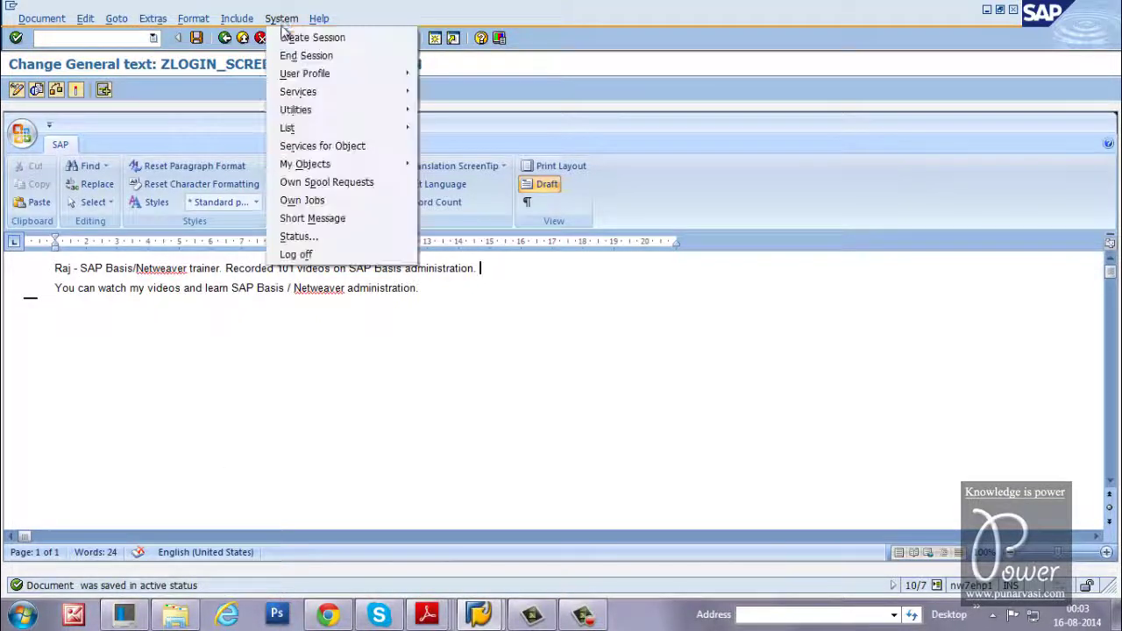
pyautogui.click(297, 254)
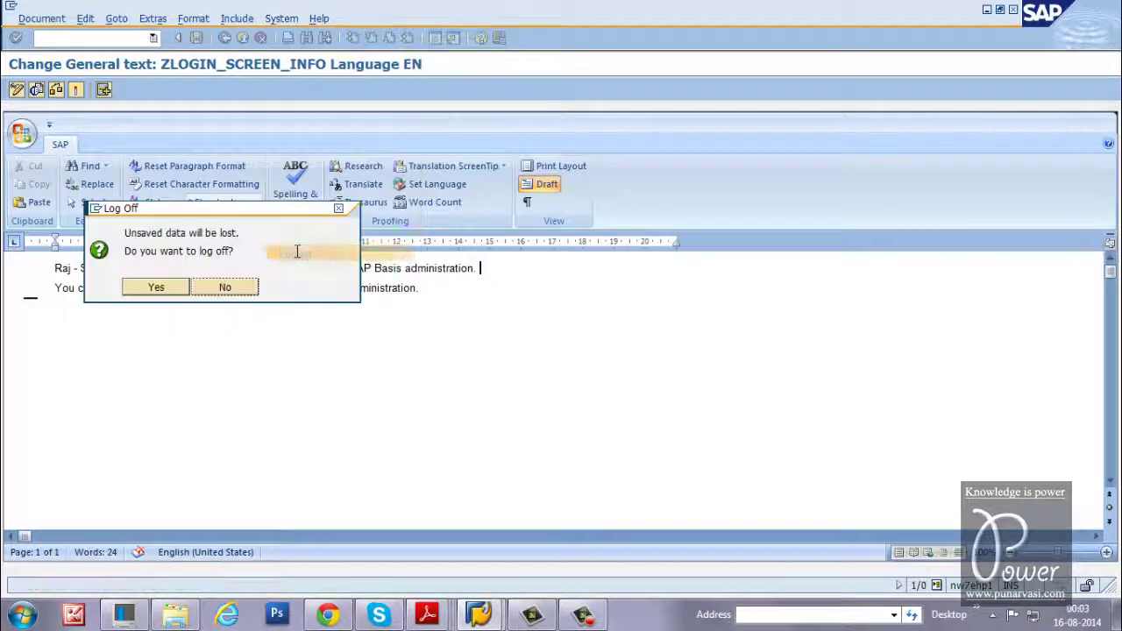
pyautogui.click(156, 287)
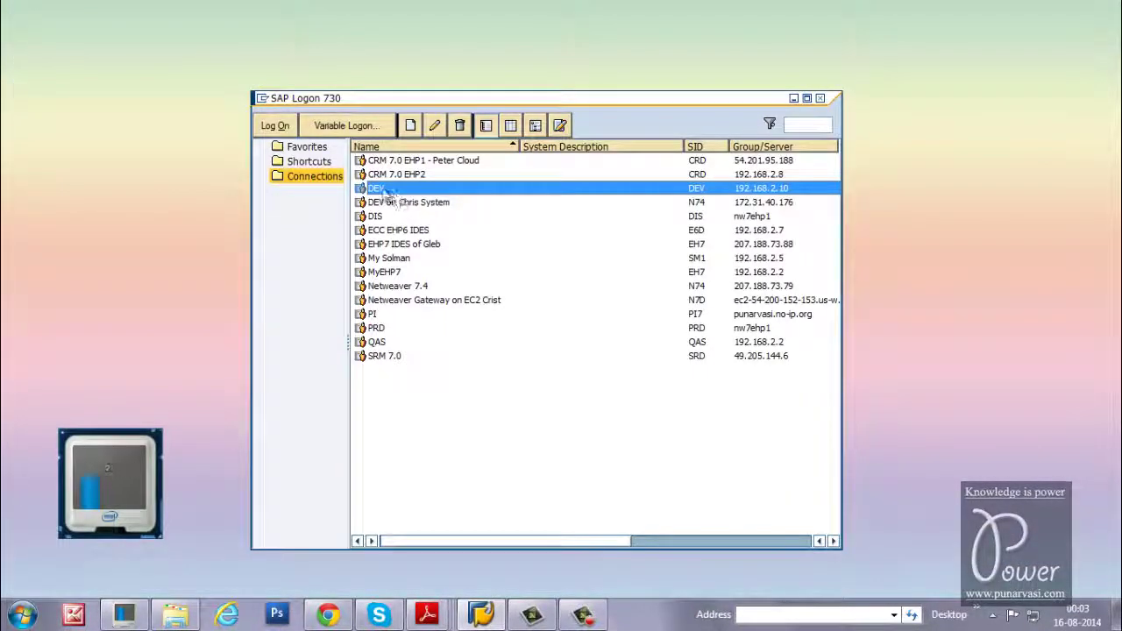
# Reopen DEV to check the new Information box text, then minimize both SAP windows
pyautogui.doubleClick(382, 188)
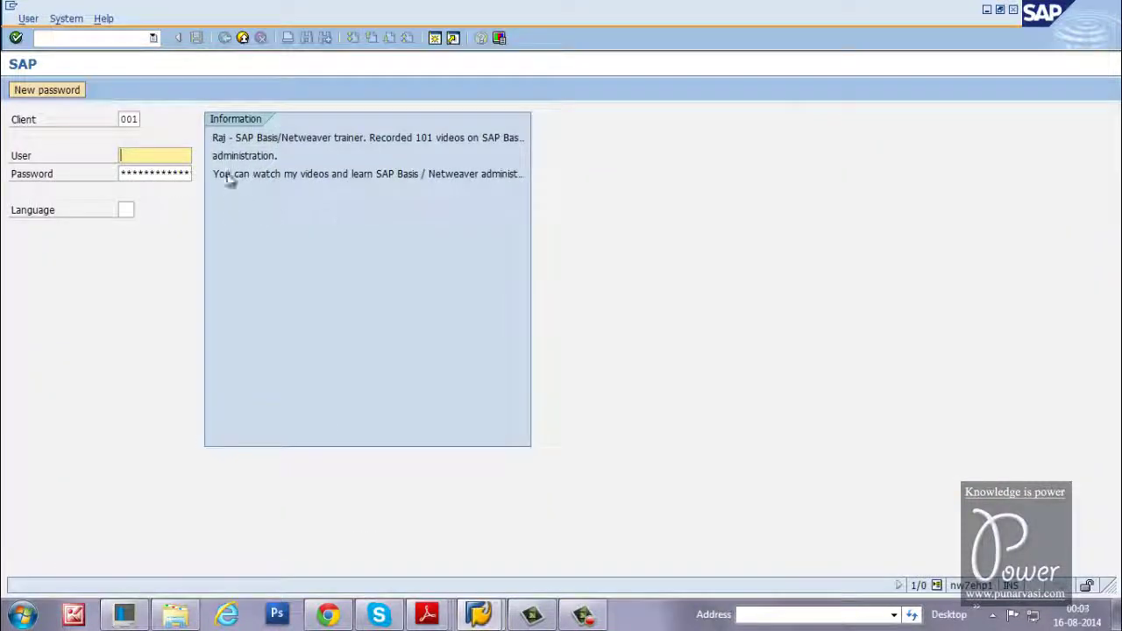
pyautogui.moveTo(213, 155); pyautogui.dragTo(301, 159)
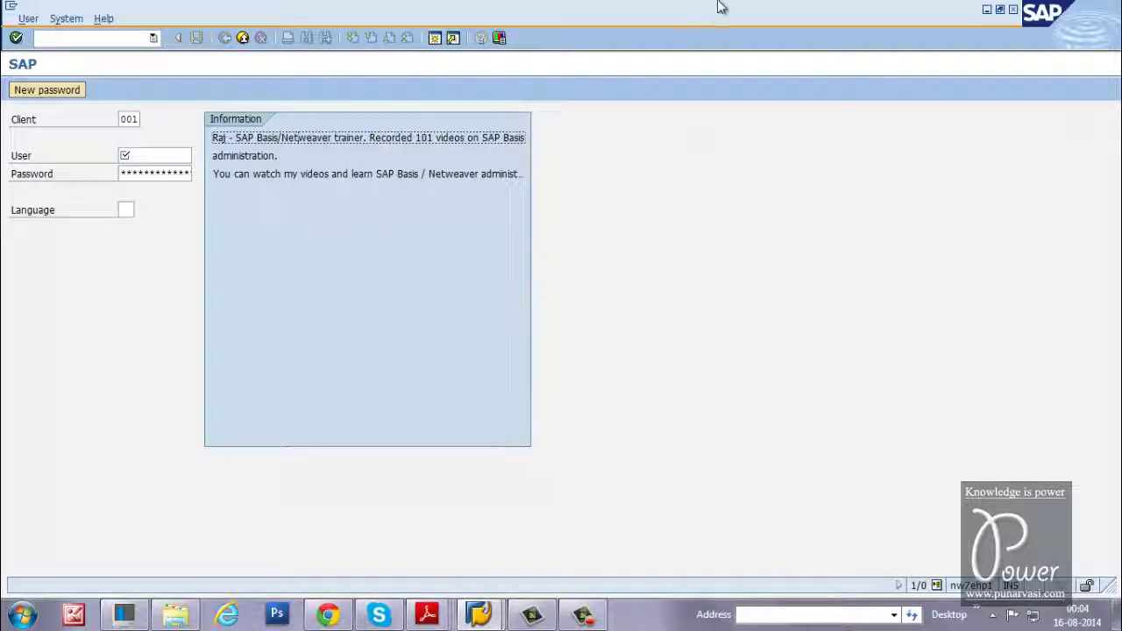
pyautogui.click(986, 9)
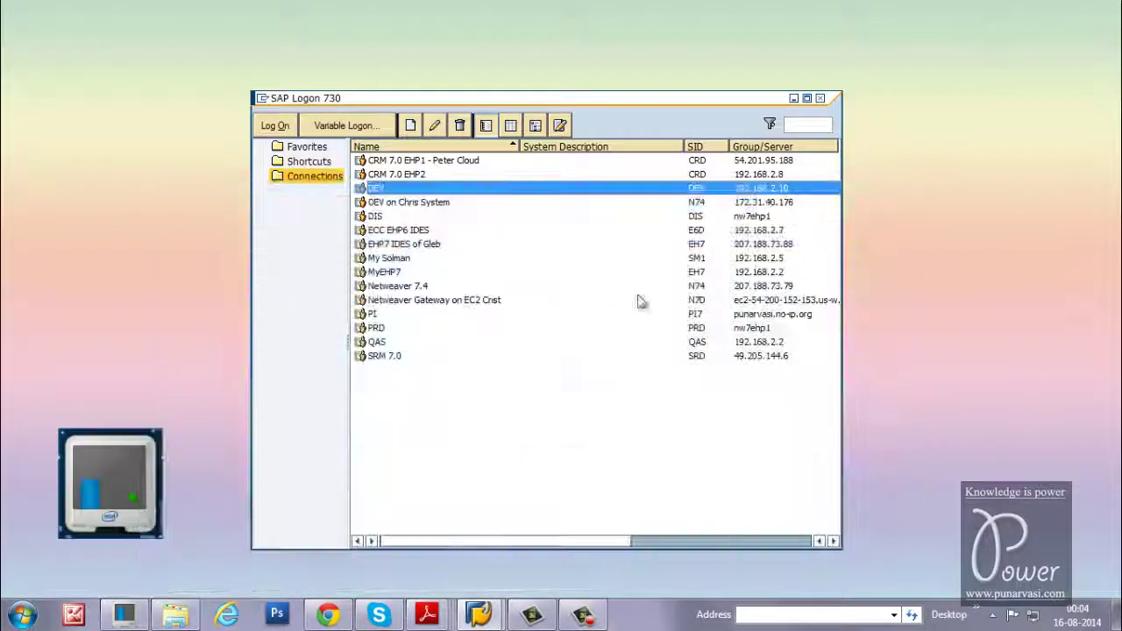
pyautogui.click(794, 100)
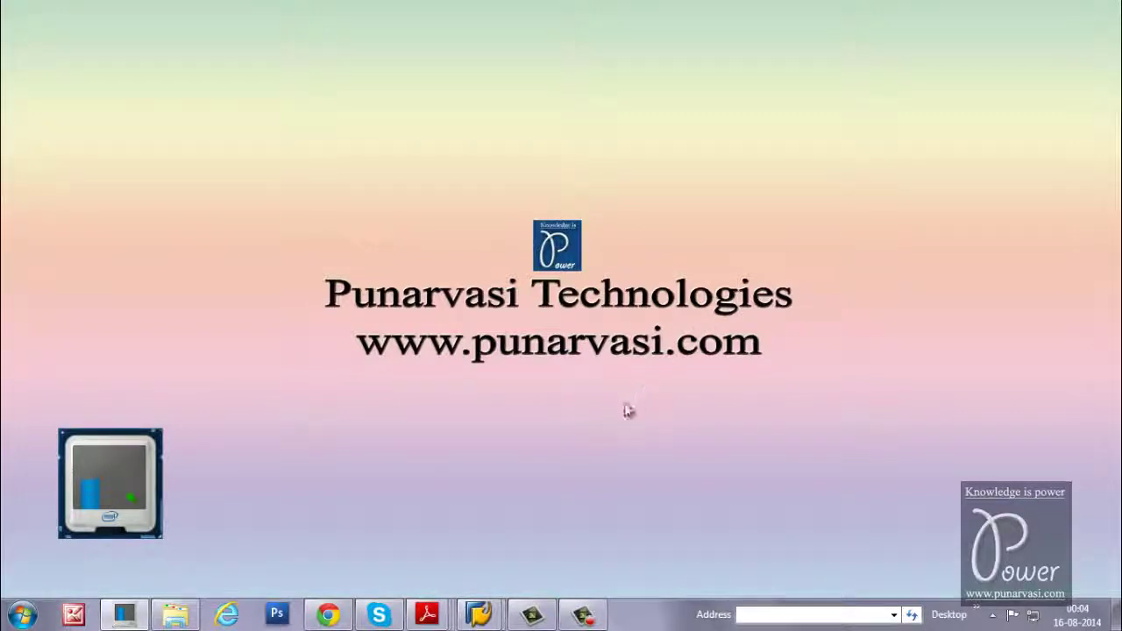